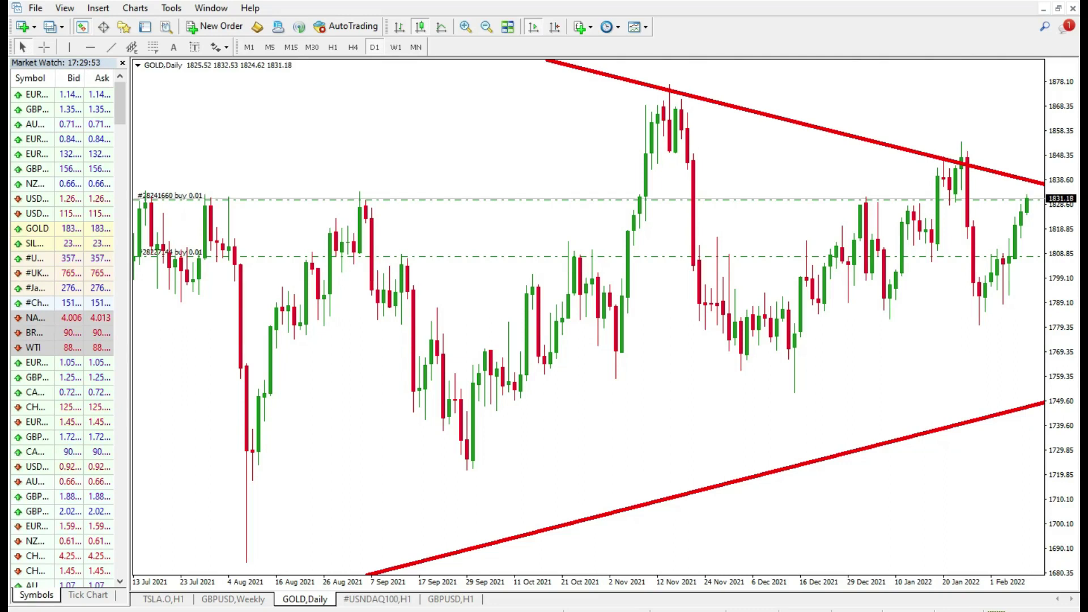
Close the TSLA.O, GBPUSD Weekly, GOLD and #USNDAQ100 charts
click(164, 601)
right_click(164, 603)
click(187, 491)
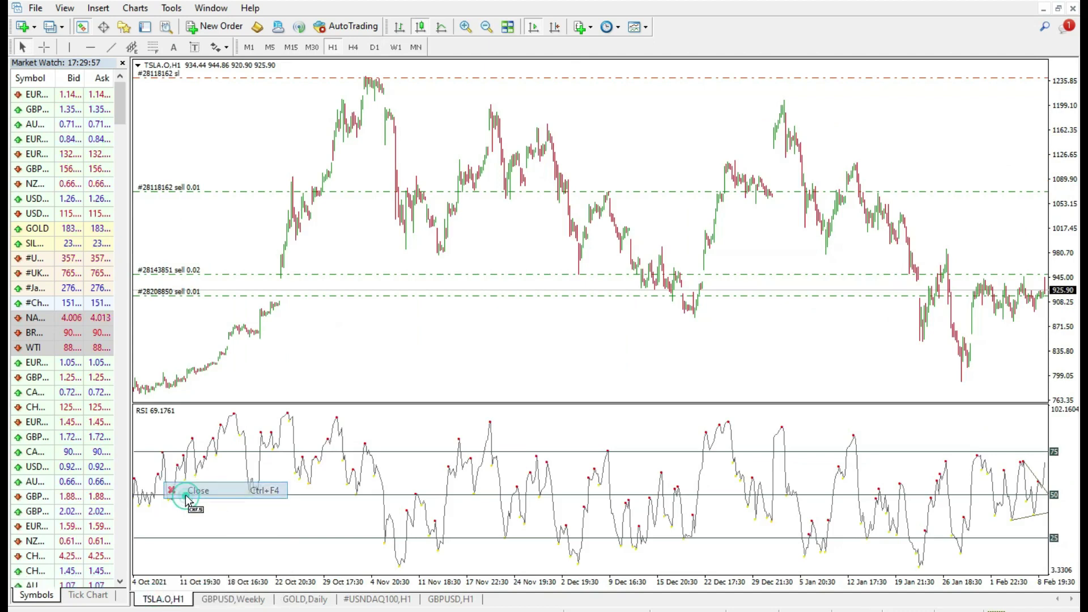
click(163, 600)
right_click(164, 598)
click(168, 492)
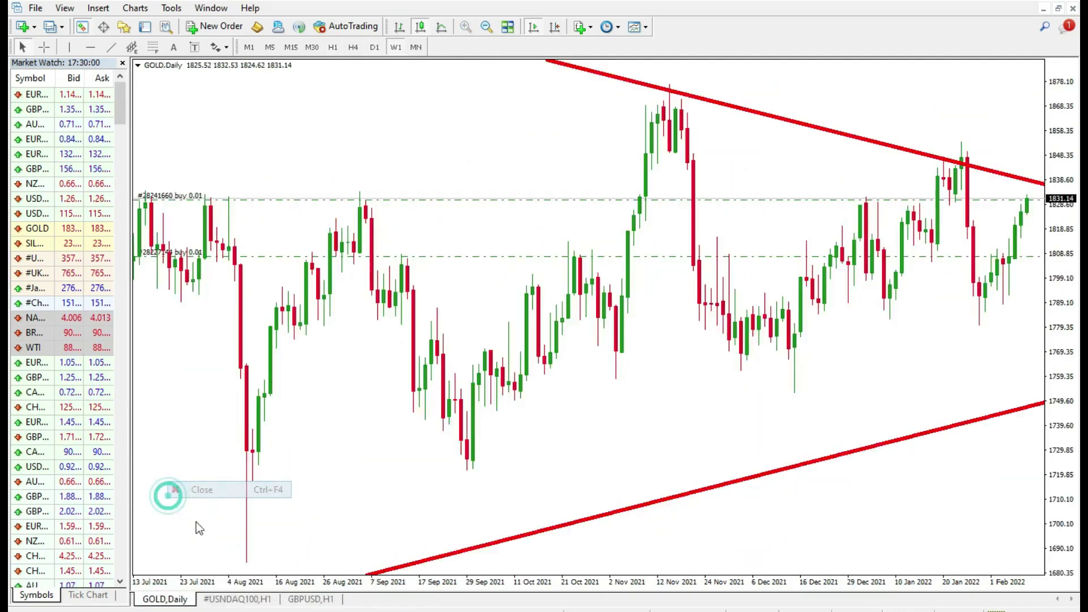
key(ctrl+F4)
right_click(170, 598)
click(162, 598)
right_click(161, 597)
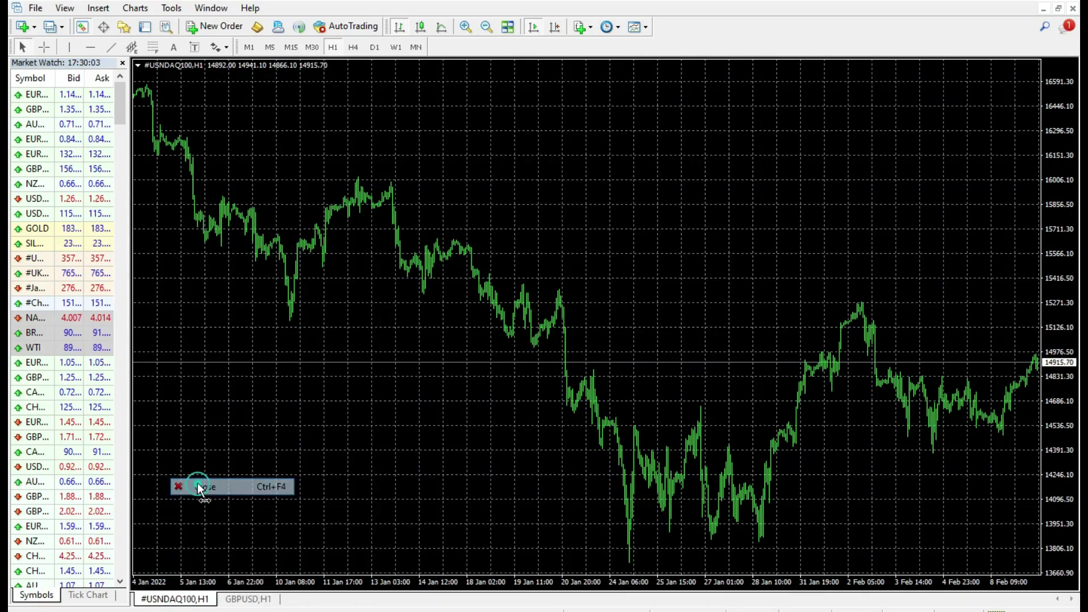
click(197, 486)
Open new GBPUSD and AUDUSD H1 charts from File > New Chart
click(35, 8)
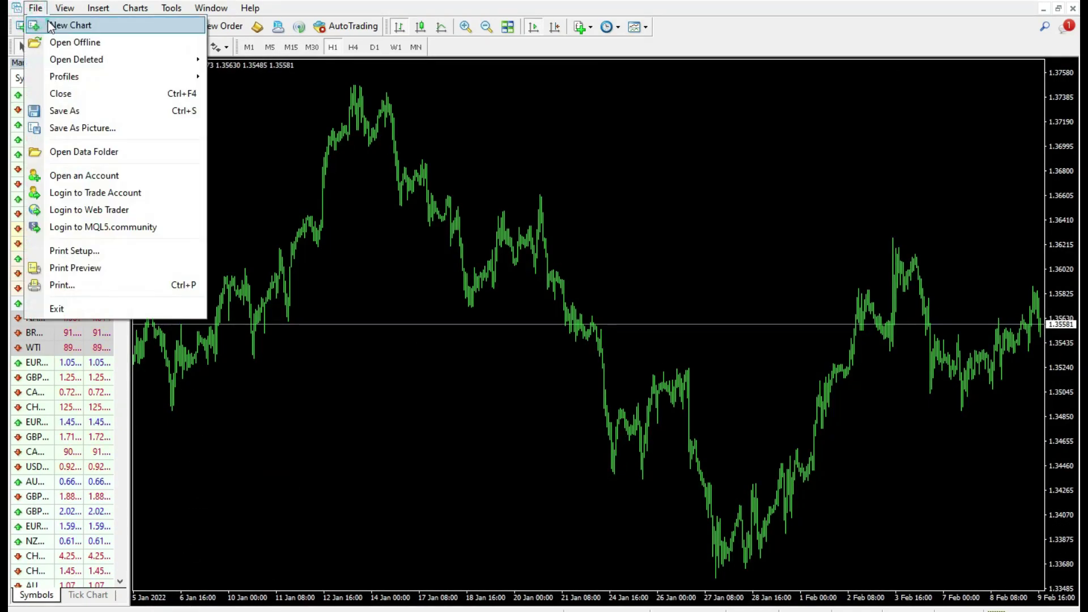
click(82, 23)
click(82, 46)
click(35, 8)
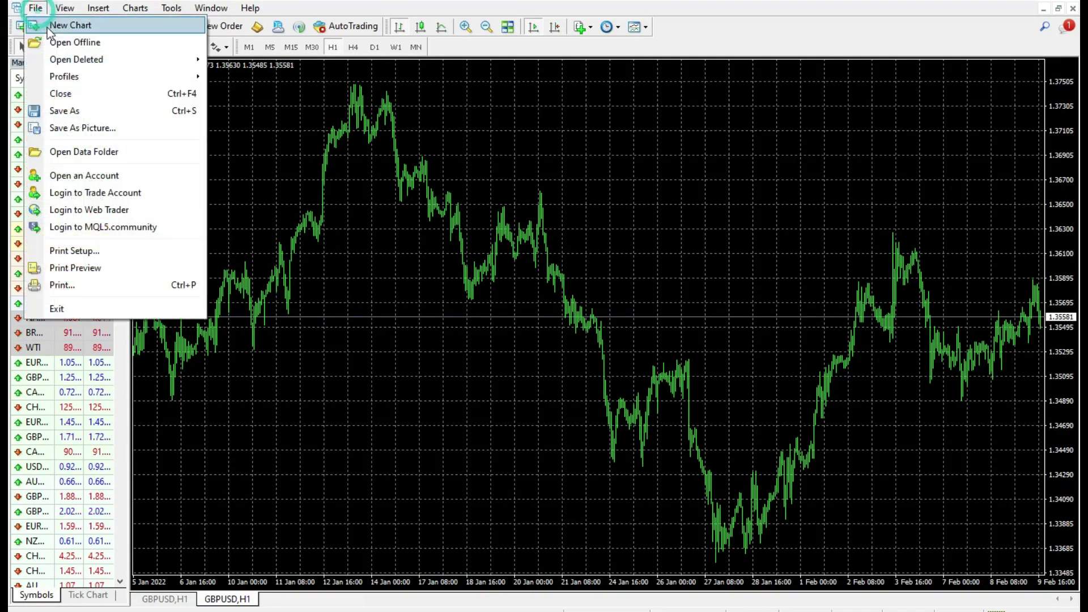
click(47, 27)
click(85, 71)
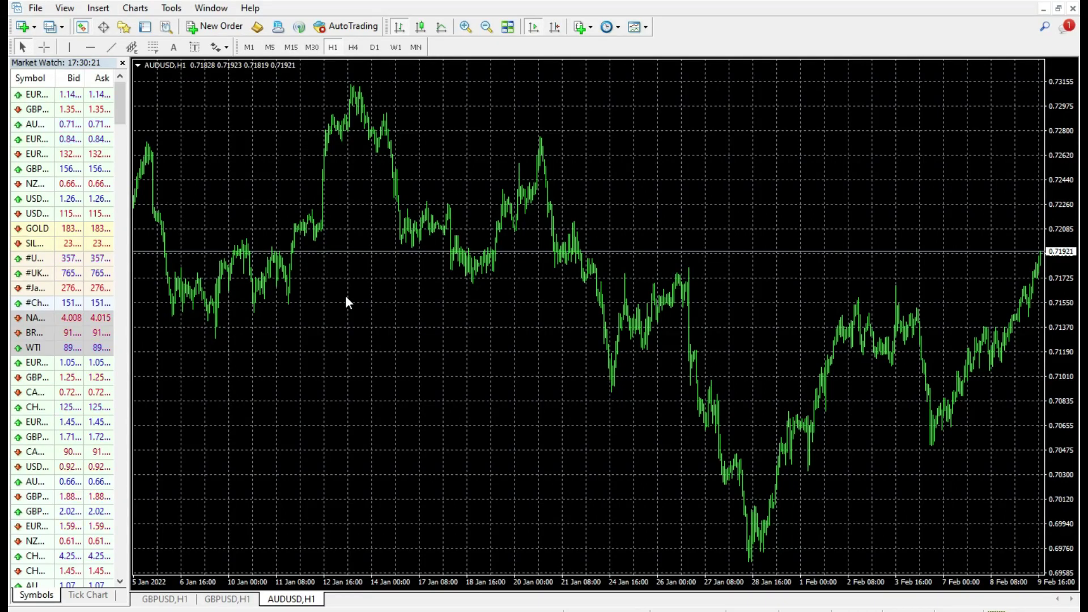
Show the Options Charts tab: Max bars in history 10000000, Max bars in chart 100000
click(171, 8)
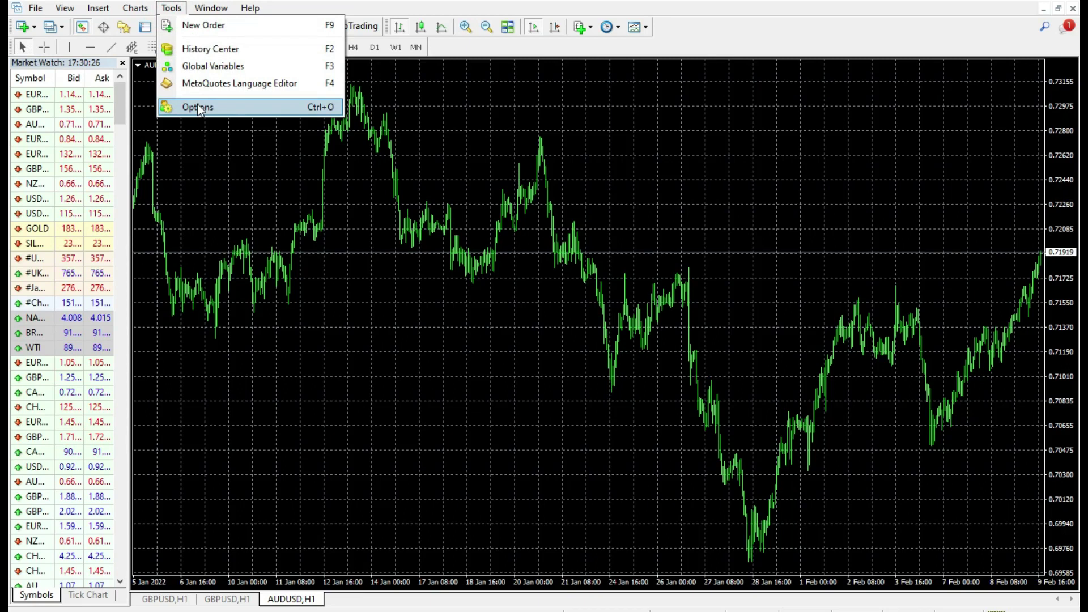
click(201, 108)
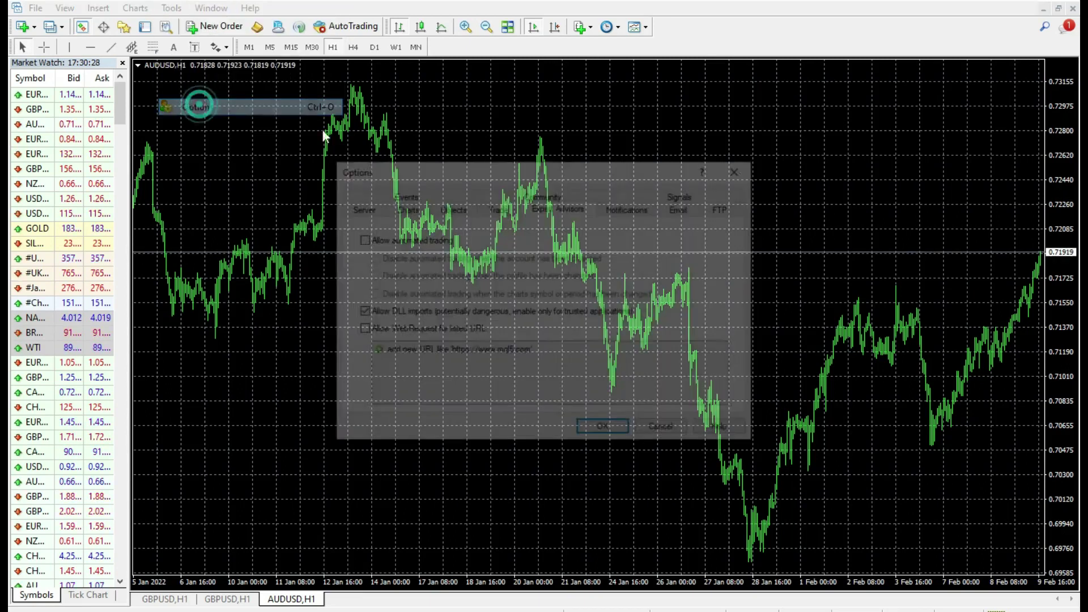
click(406, 211)
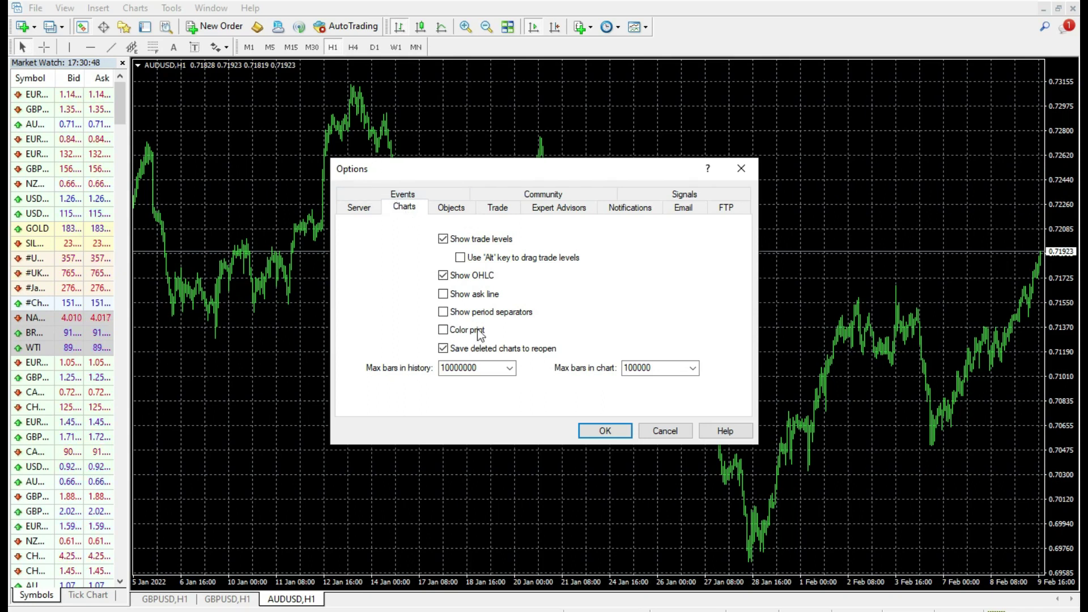
click(509, 368)
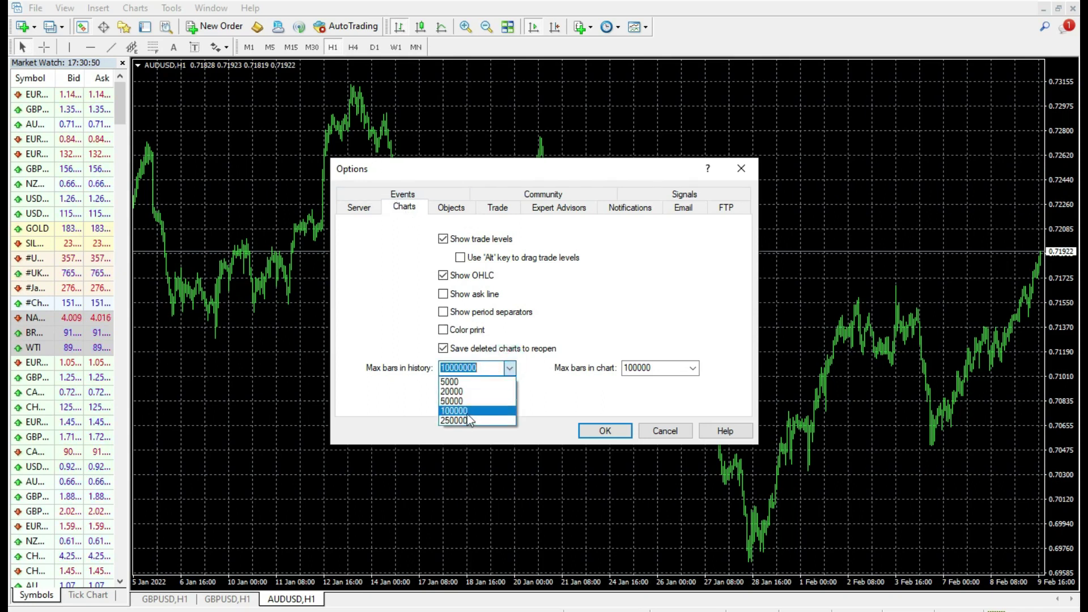
click(392, 342)
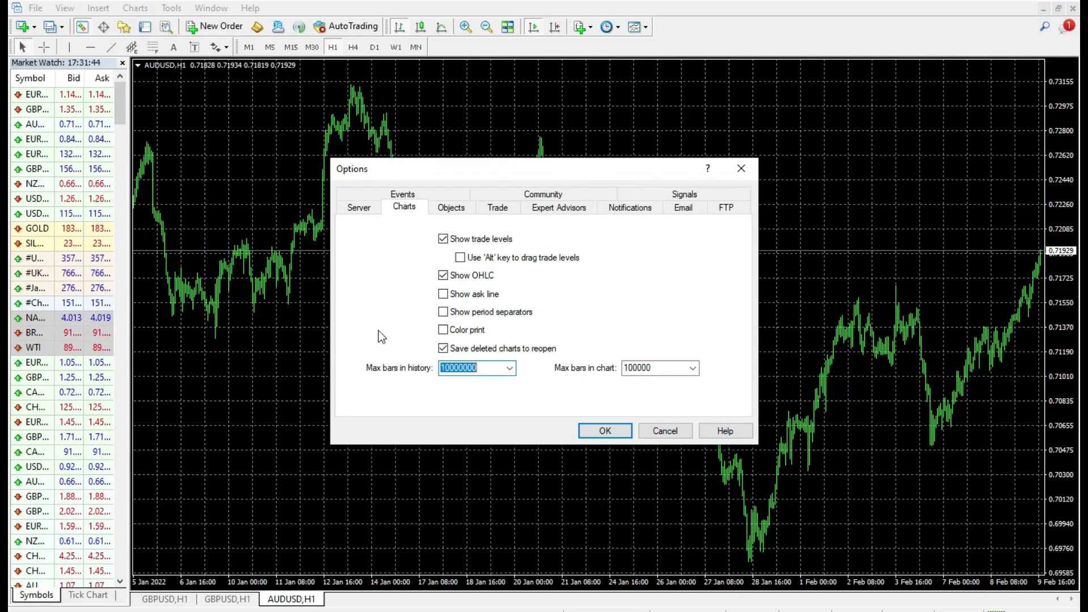
Cancel the Options dialog unchanged and open the MetaTrader 4 data folder in File Explorer
click(40, 11)
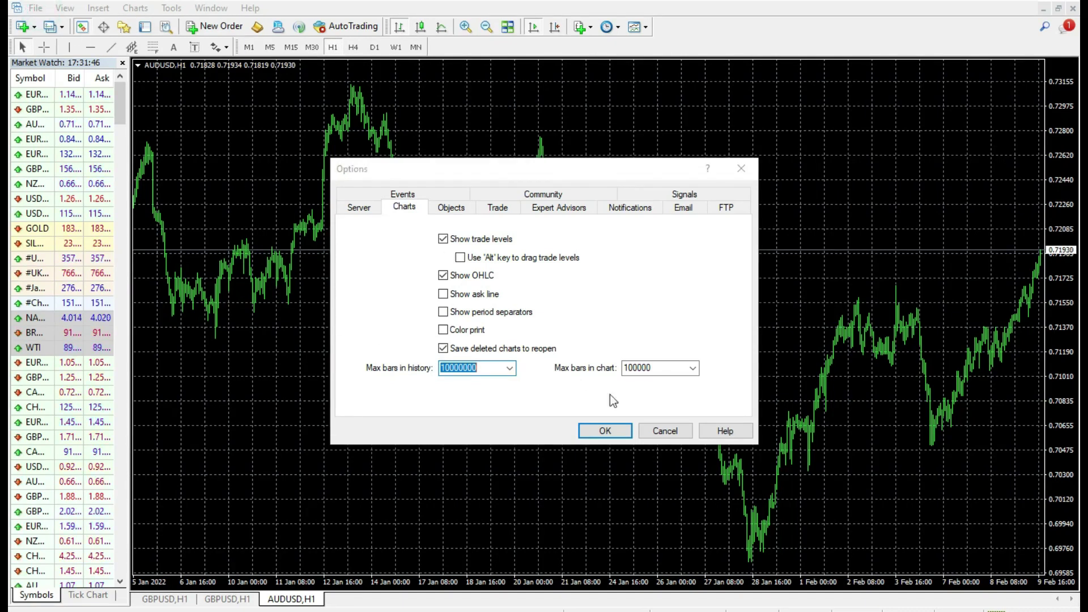
click(656, 432)
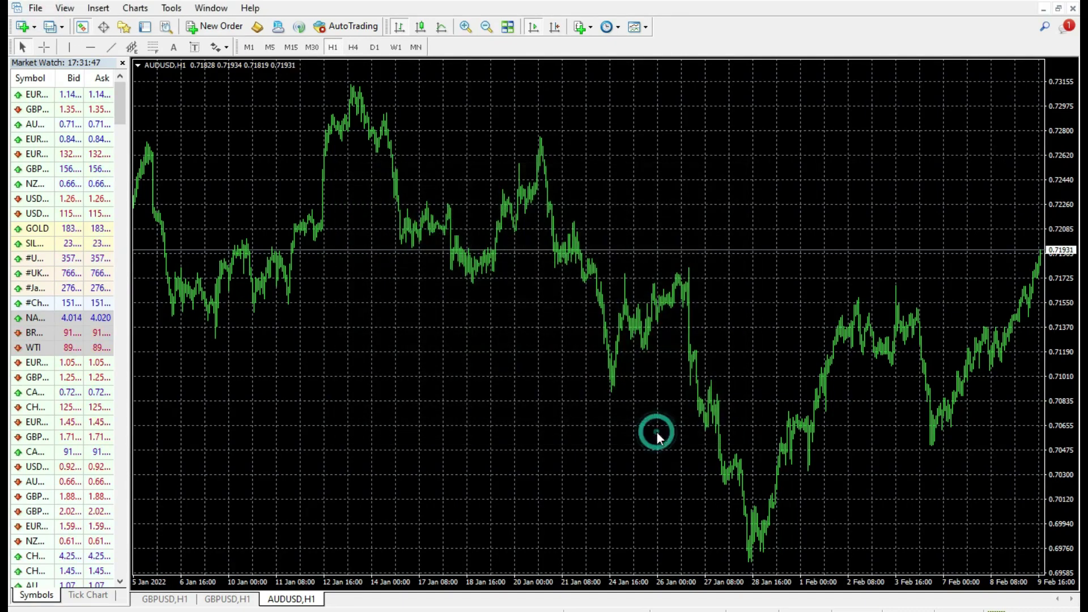
click(35, 9)
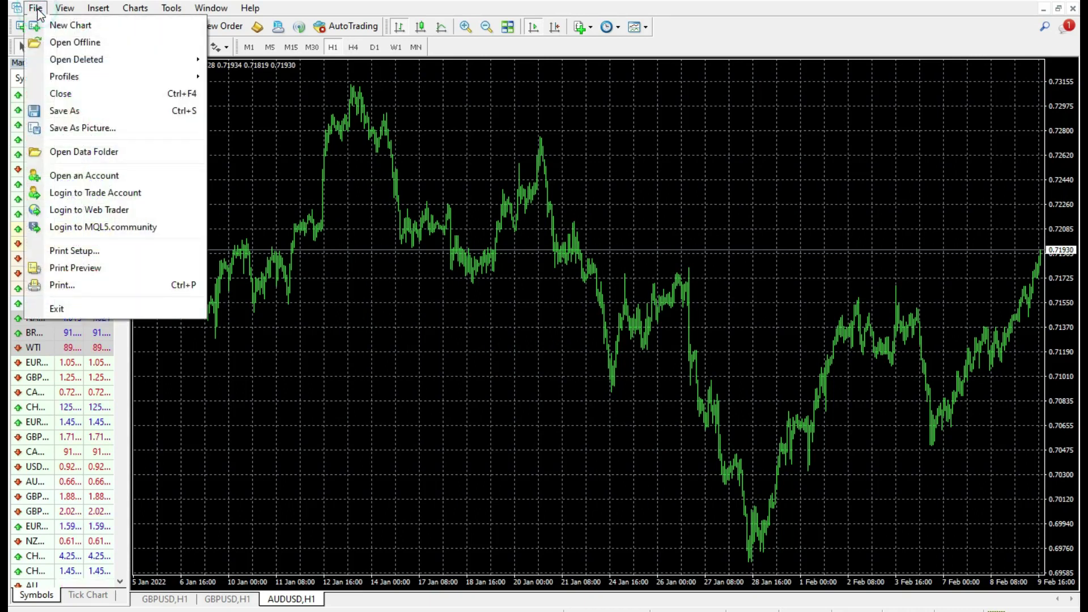
click(71, 152)
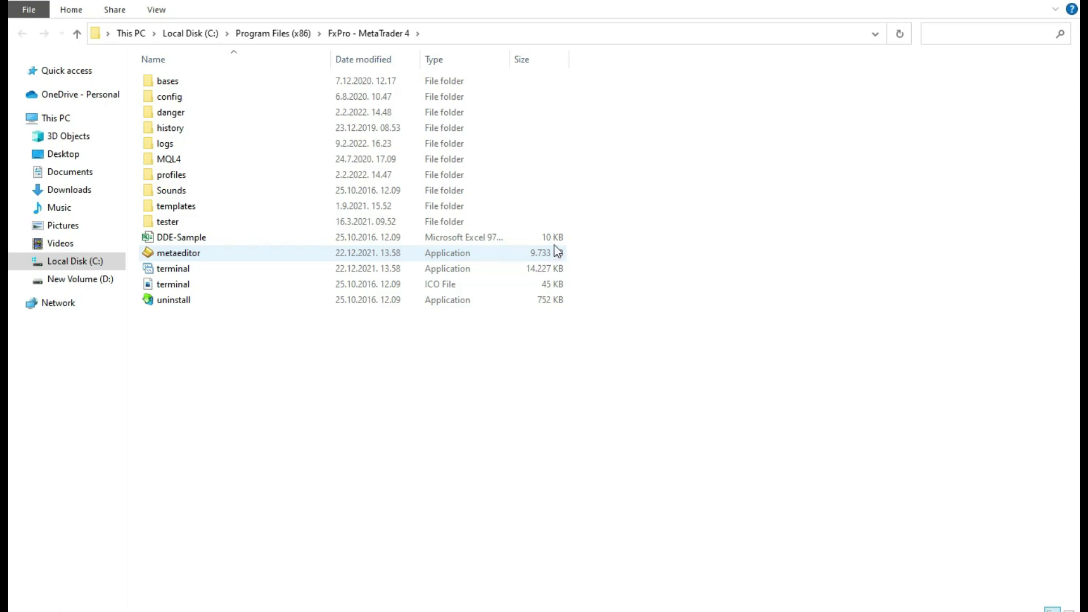
Enter the history folder and select the FxPro.com-Demo05, Real03 and Real05 folders in turn
double_click(181, 135)
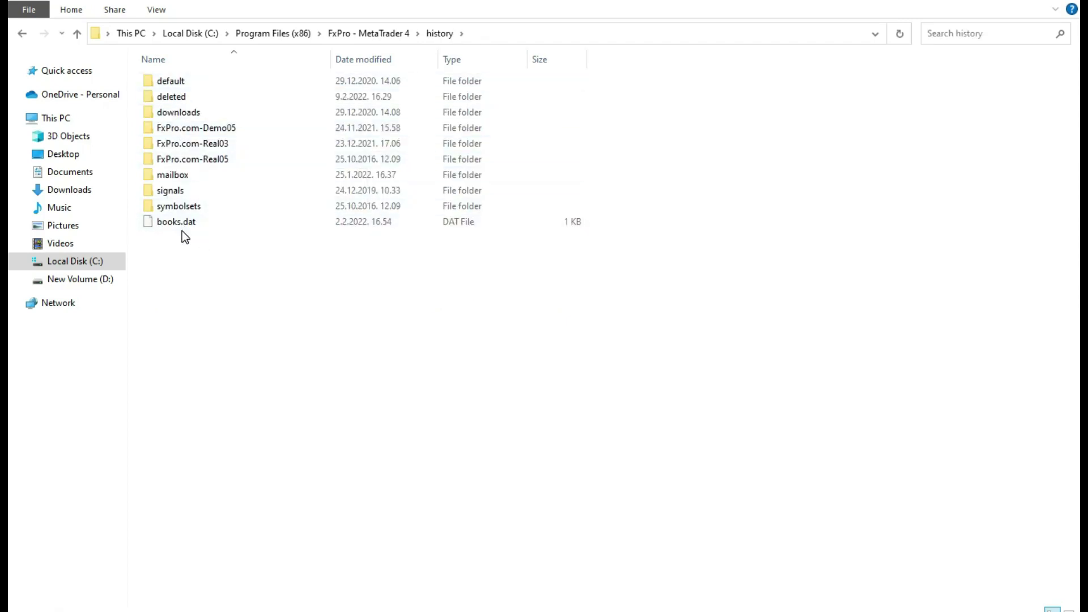
click(185, 128)
click(187, 144)
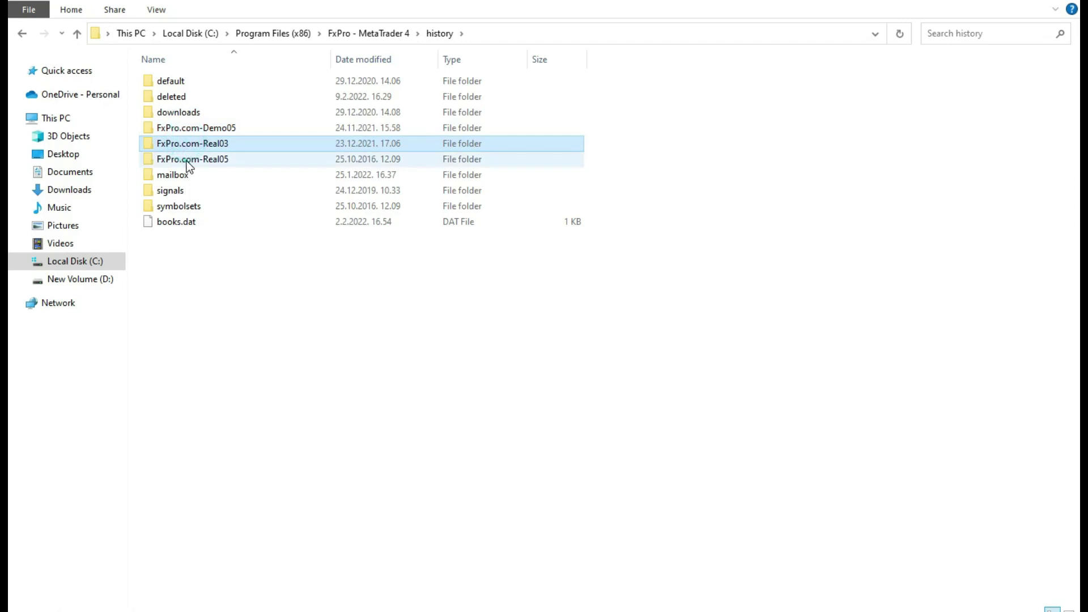
click(185, 161)
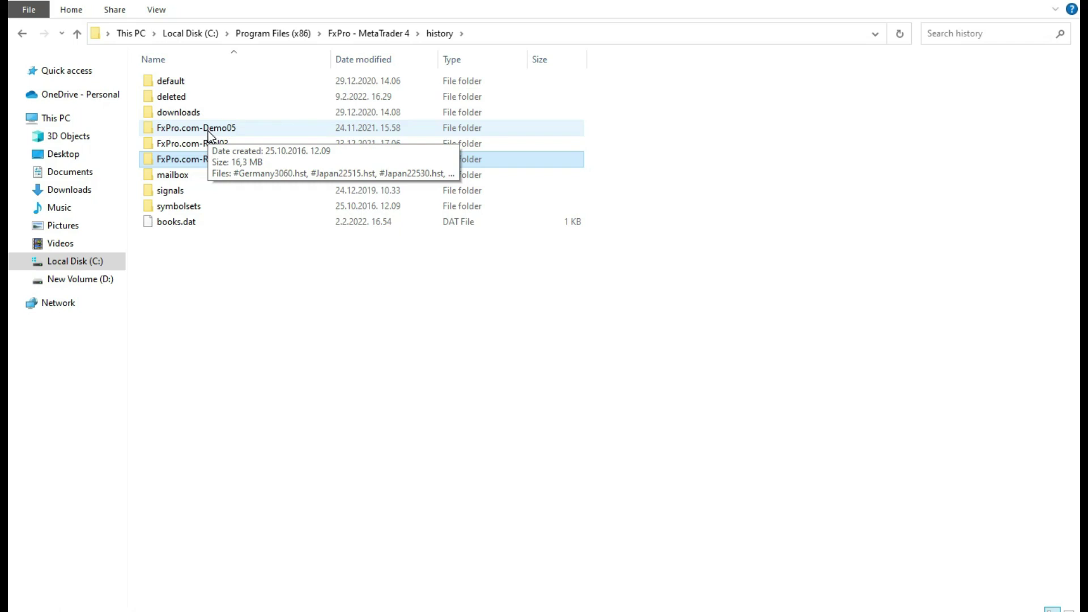
Go from FxPro - MetaTrader 4 into tester\history, which turns out empty
click(369, 35)
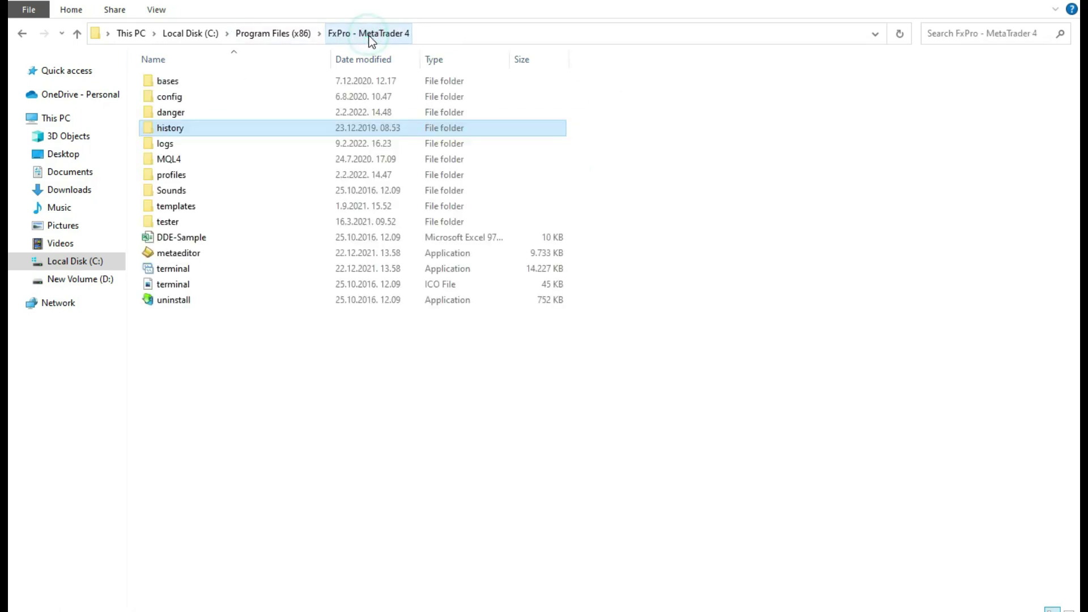
double_click(185, 222)
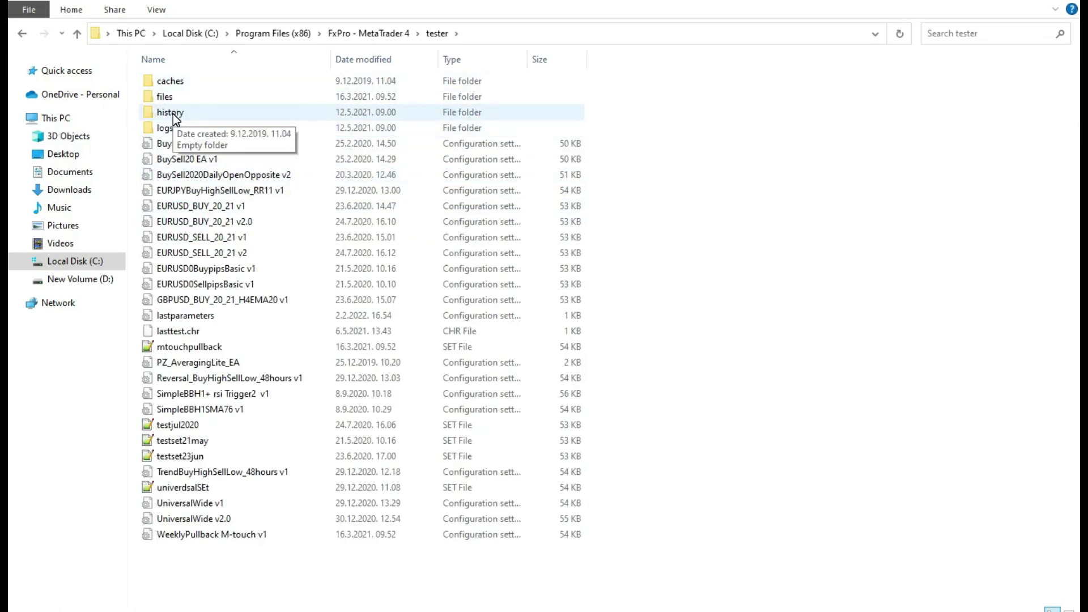
double_click(182, 114)
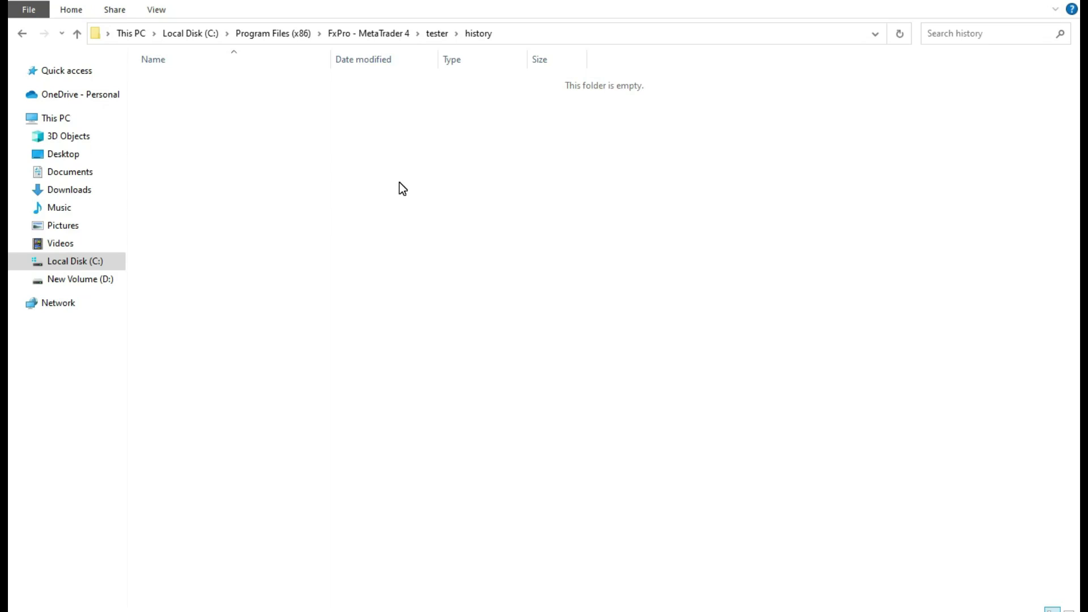
Go back twice from tester\history to the FxPro - MetaTrader 4 folder
click(22, 33)
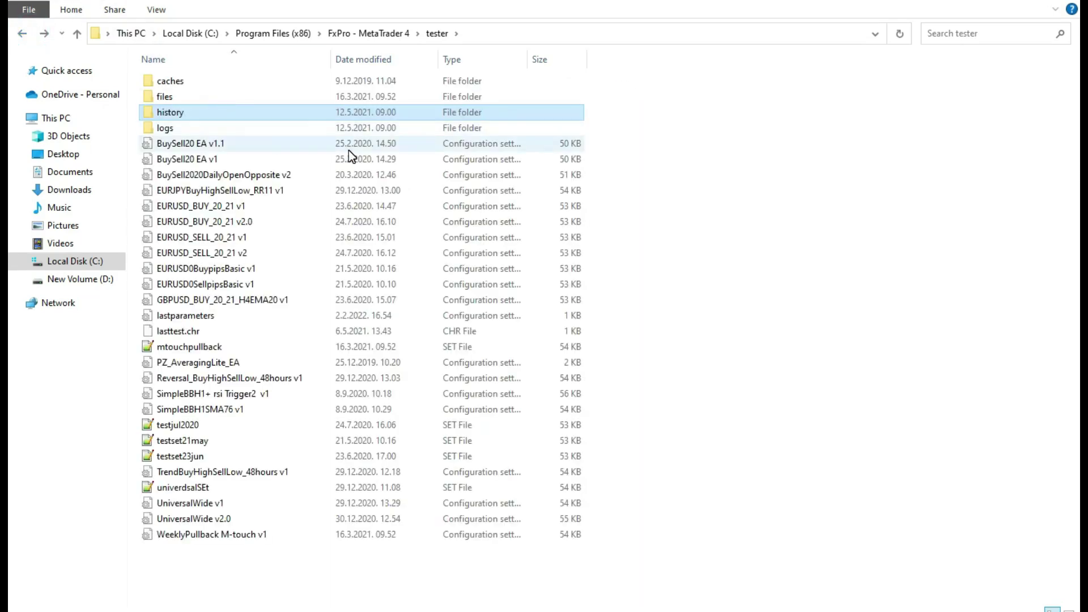
click(22, 33)
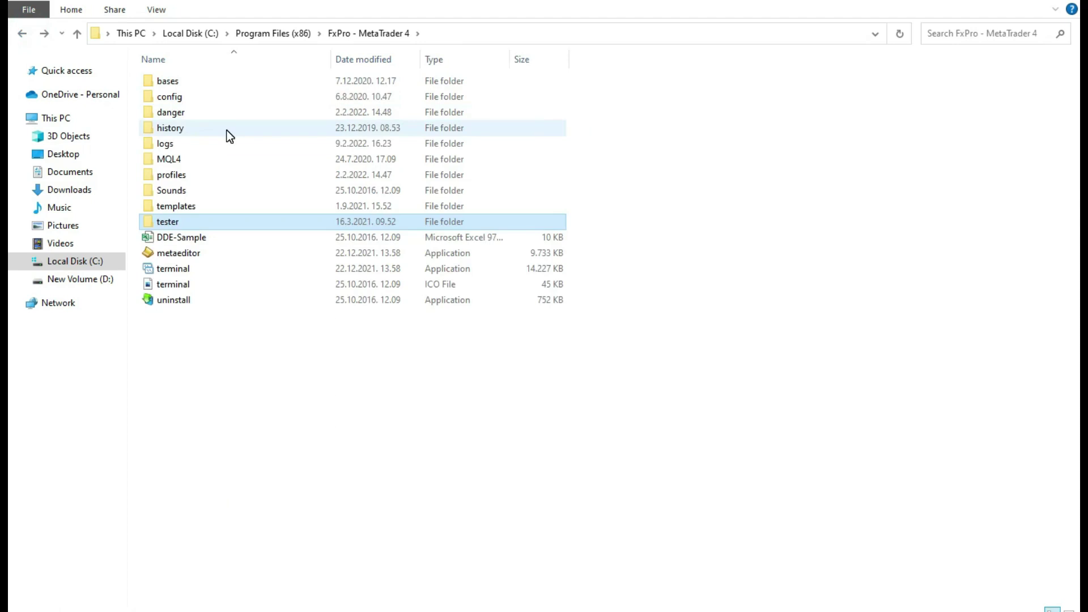